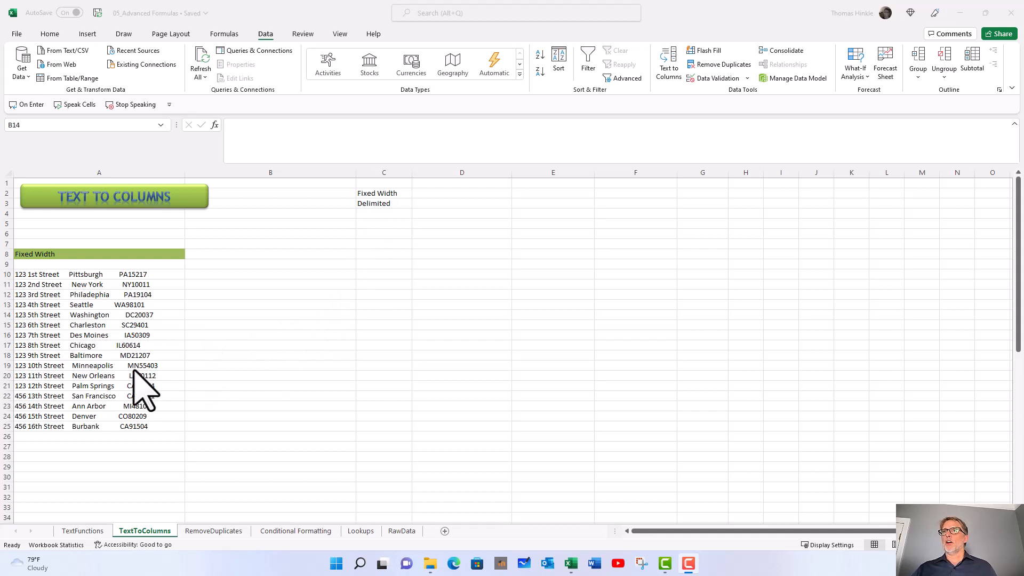
Start a Text to Columns conversion of the addresses in A10:A25 using the Fixed width data type
click(32, 275)
drag(32, 274, 31, 427)
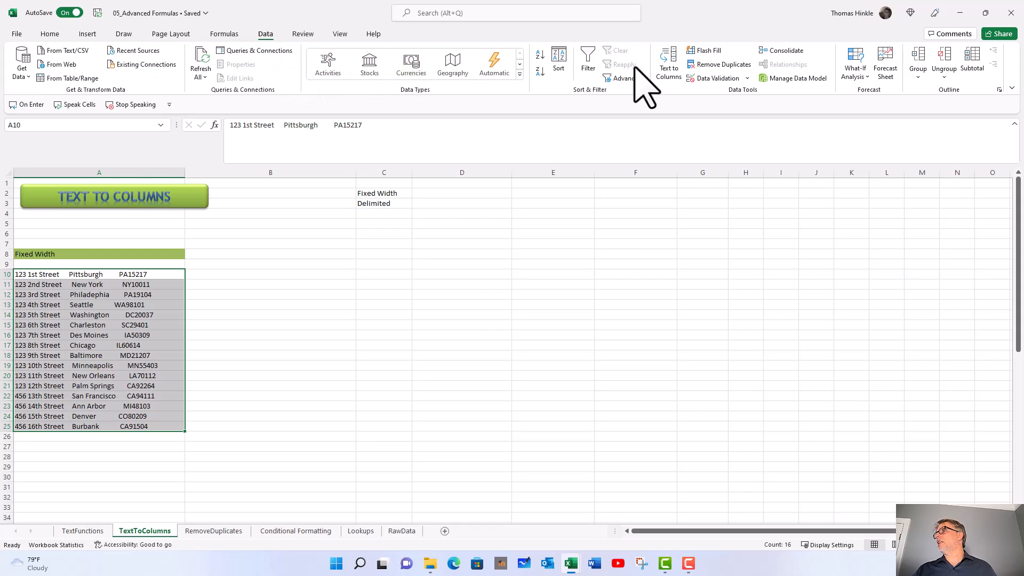
click(673, 65)
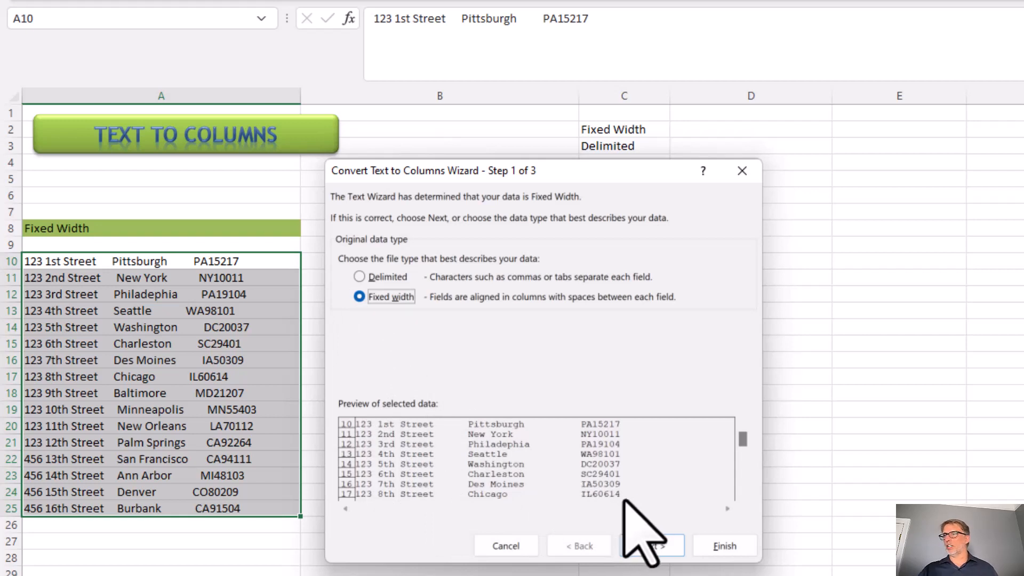
click(649, 544)
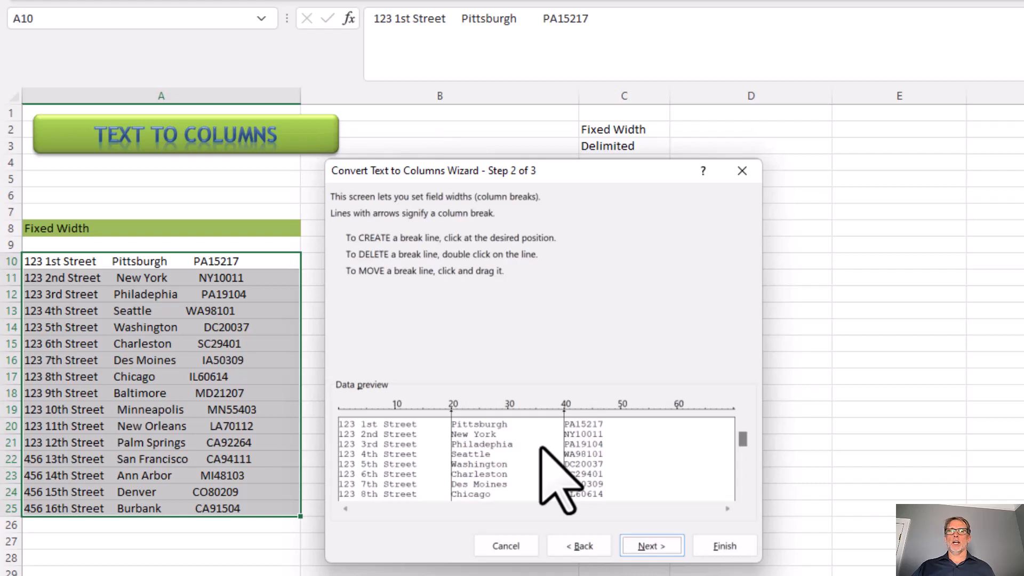
click(597, 451)
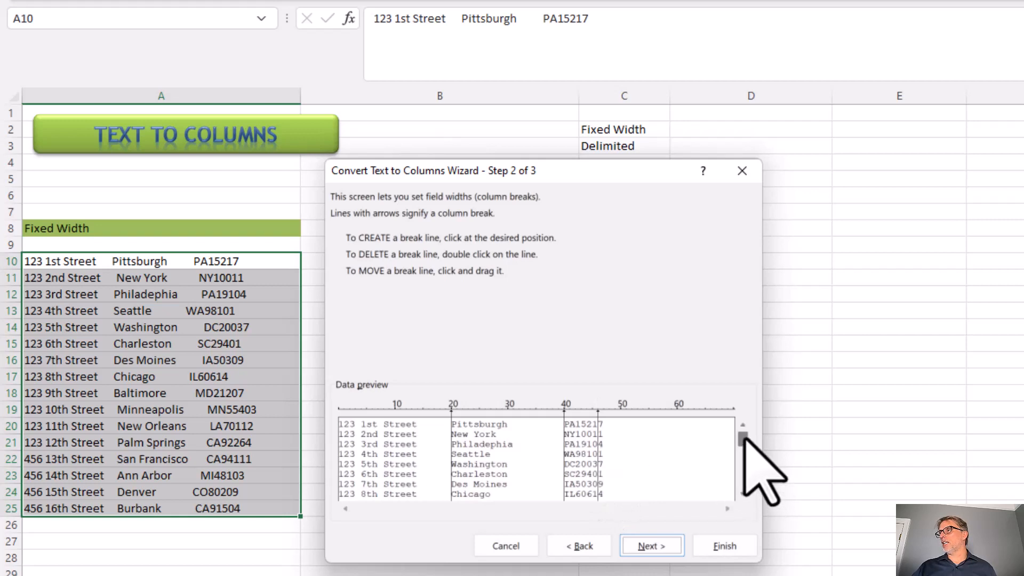
scroll(742, 454, down, 1)
drag(742, 453, 741, 476)
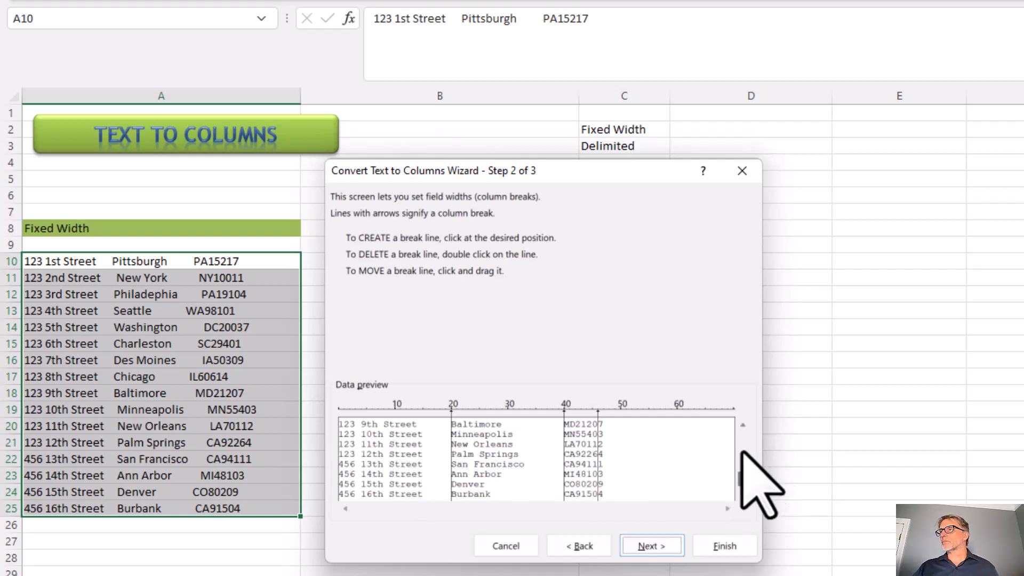
click(742, 424)
click(743, 424)
click(742, 424)
click(743, 424)
click(743, 424)
click(742, 424)
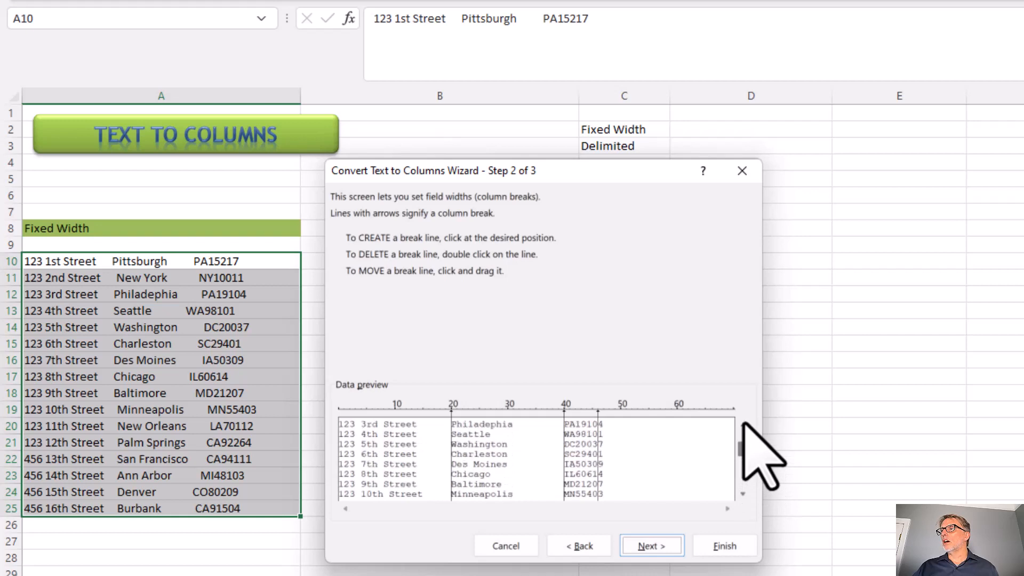
click(743, 424)
click(742, 424)
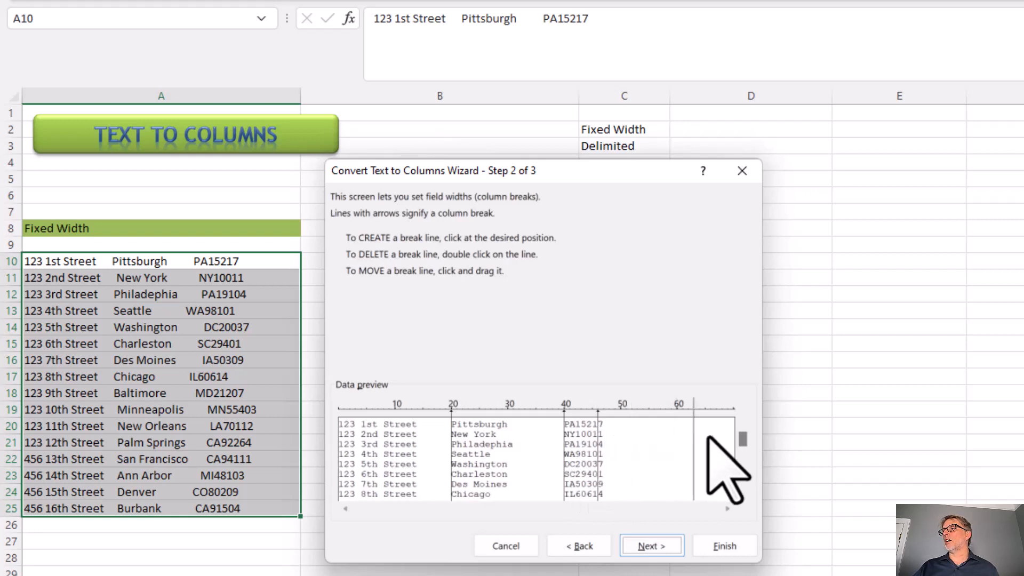
drag(598, 439, 741, 439)
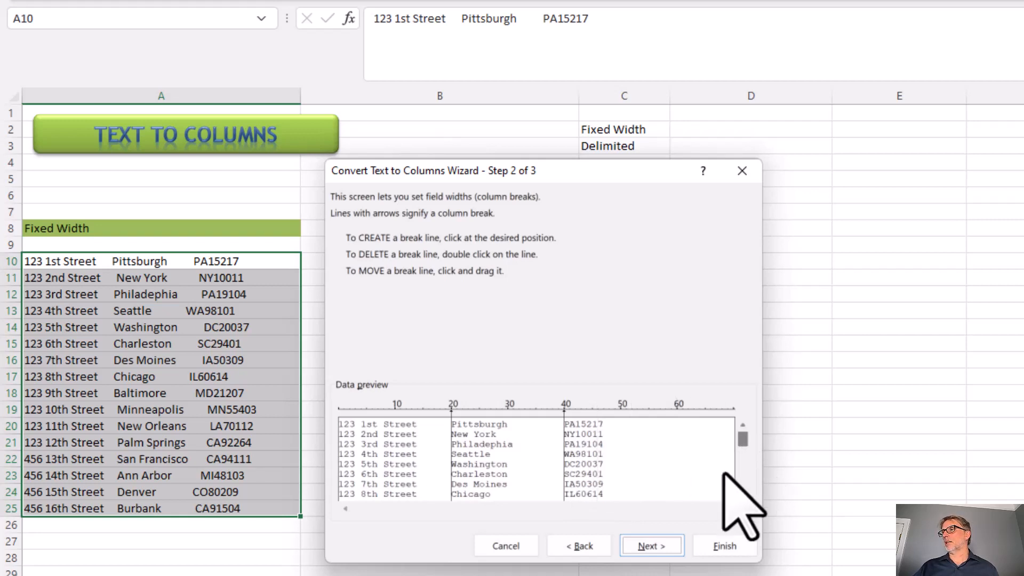
Complete the fixed-width split of the addresses with General column format and destination A10
click(649, 546)
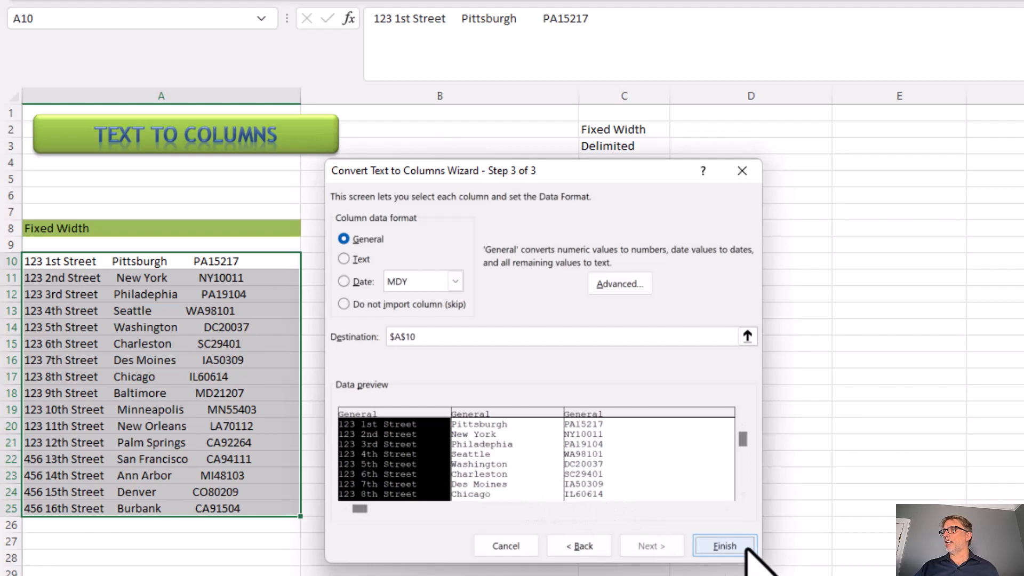
click(725, 545)
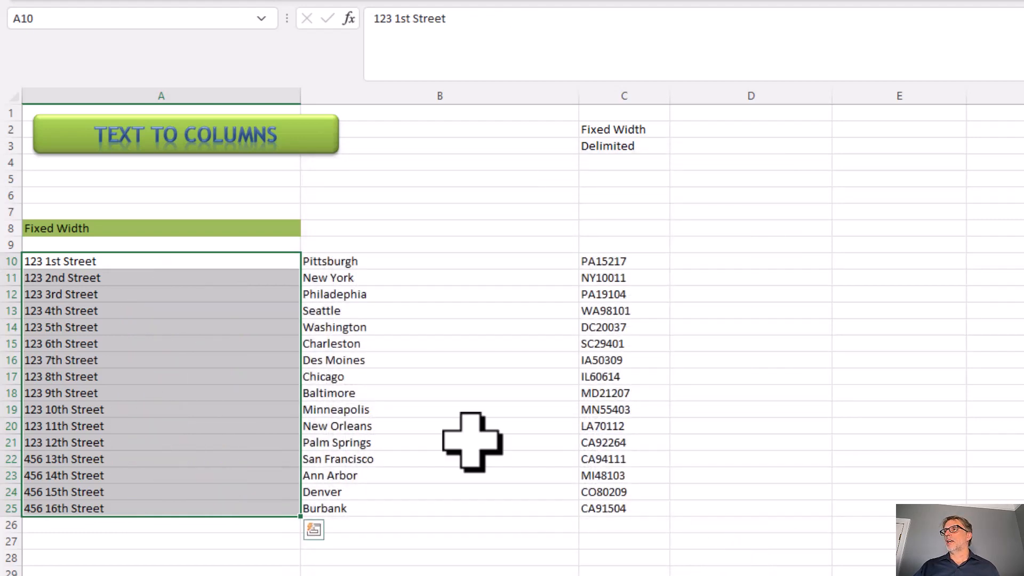
click(197, 264)
click(372, 265)
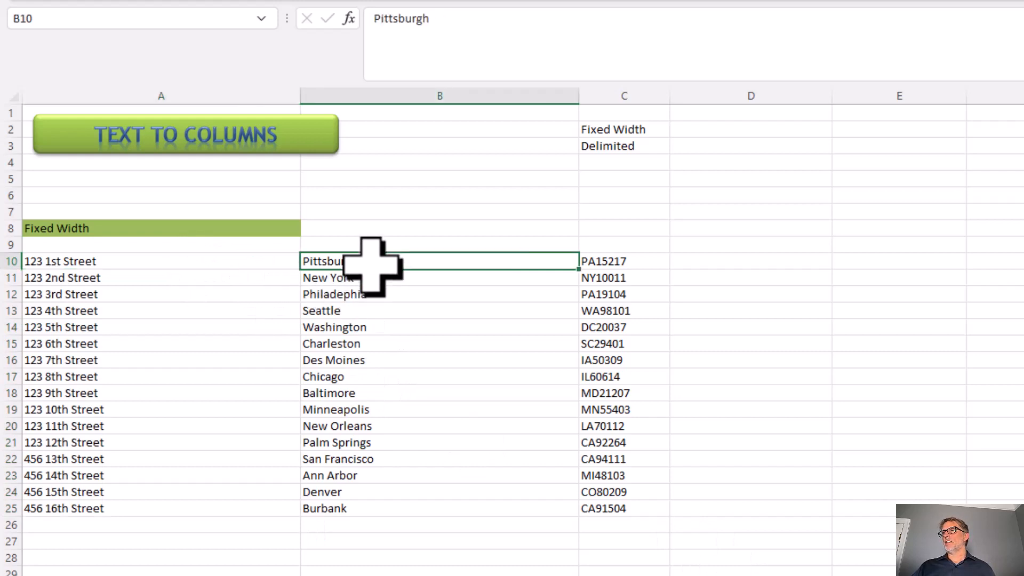
click(609, 265)
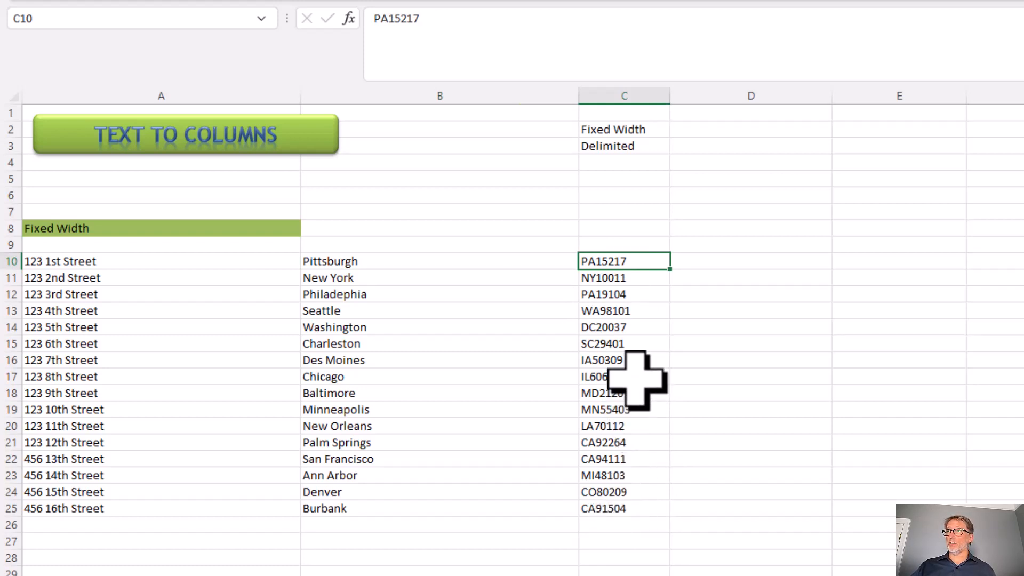
Split the state and ZIP codes in C10:C25 into two columns by fixed width, with a break after the two-letter state
drag(608, 258, 617, 513)
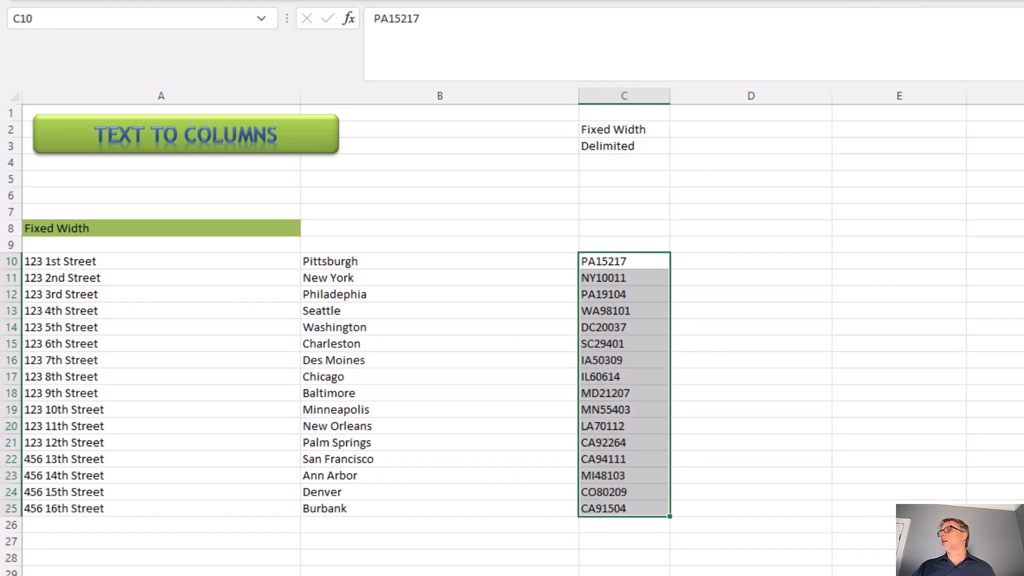
key(alt+a)
key(e)
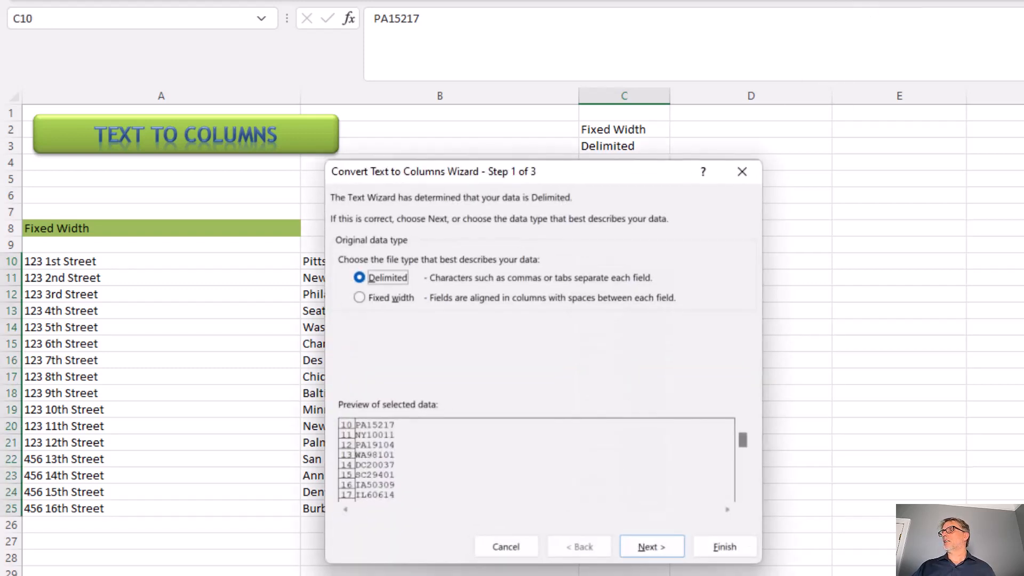
click(380, 299)
click(651, 549)
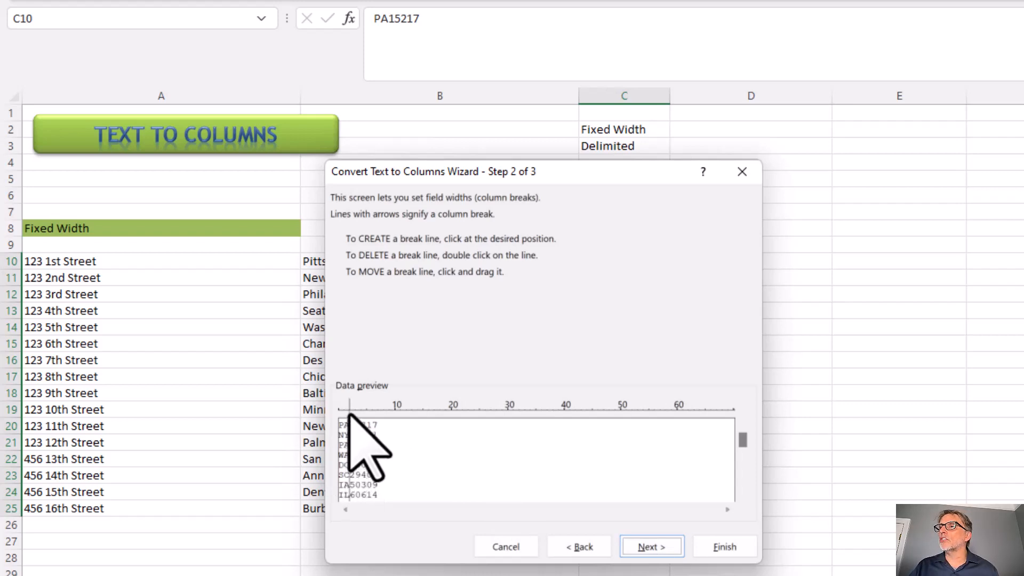
mouse_move(349, 414)
mouse_down()
mouse_move(503, 416)
mouse_move(314, 417)
mouse_move(348, 416)
mouse_up()
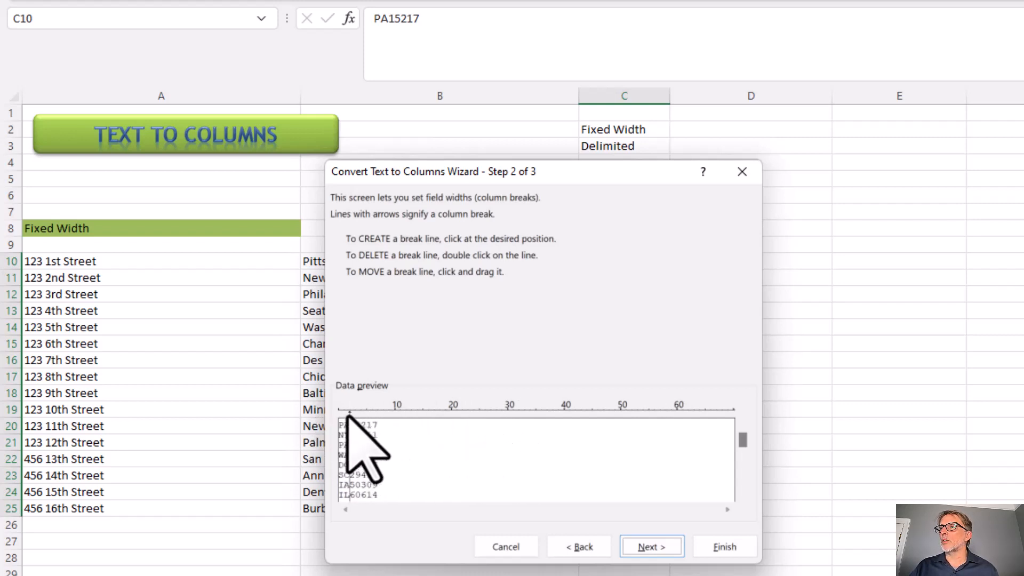
click(649, 549)
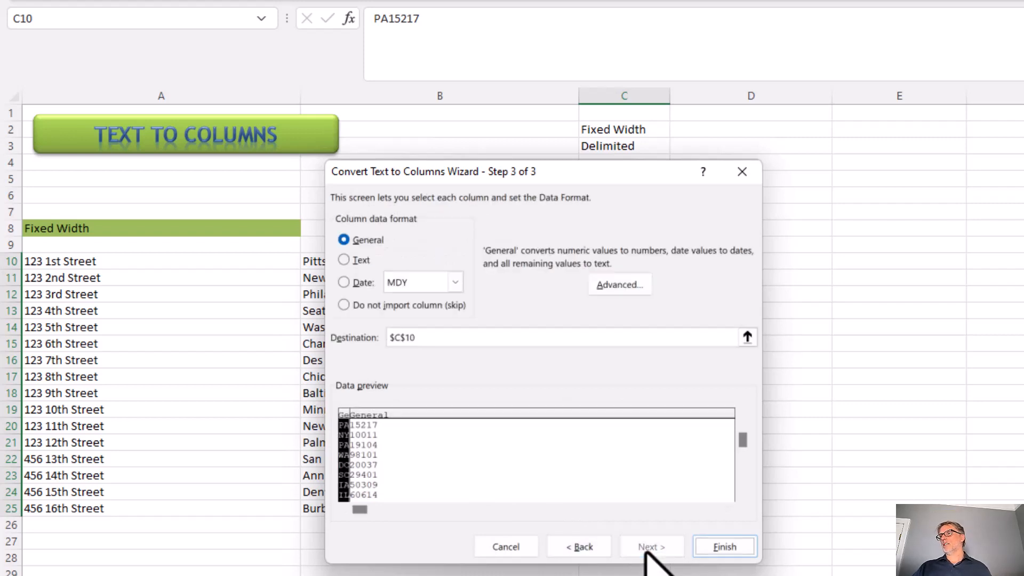
click(723, 547)
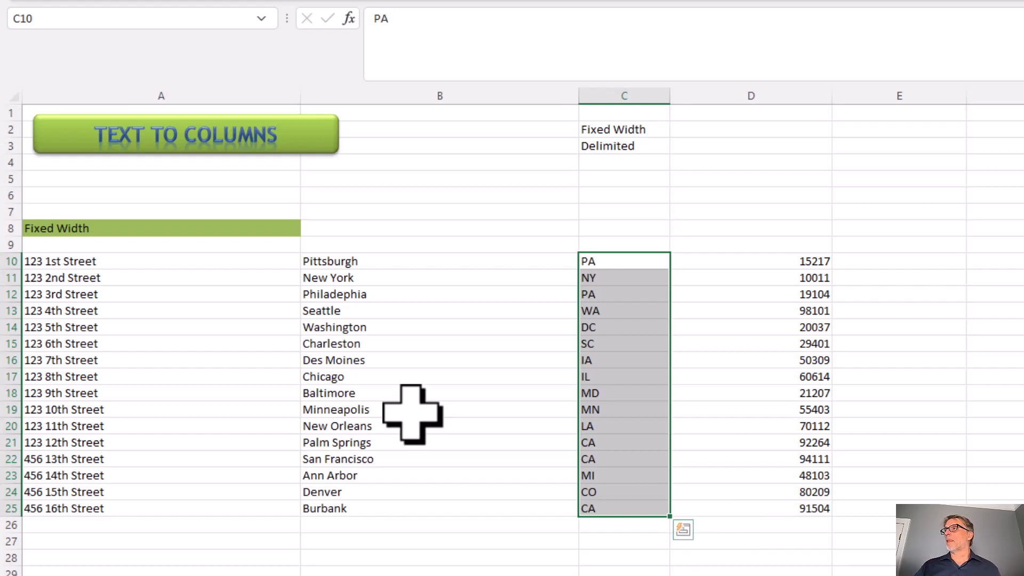
Split the delimited address list in A50:A66, including its header, into separate columns at the commas, with destination A50
click(619, 145)
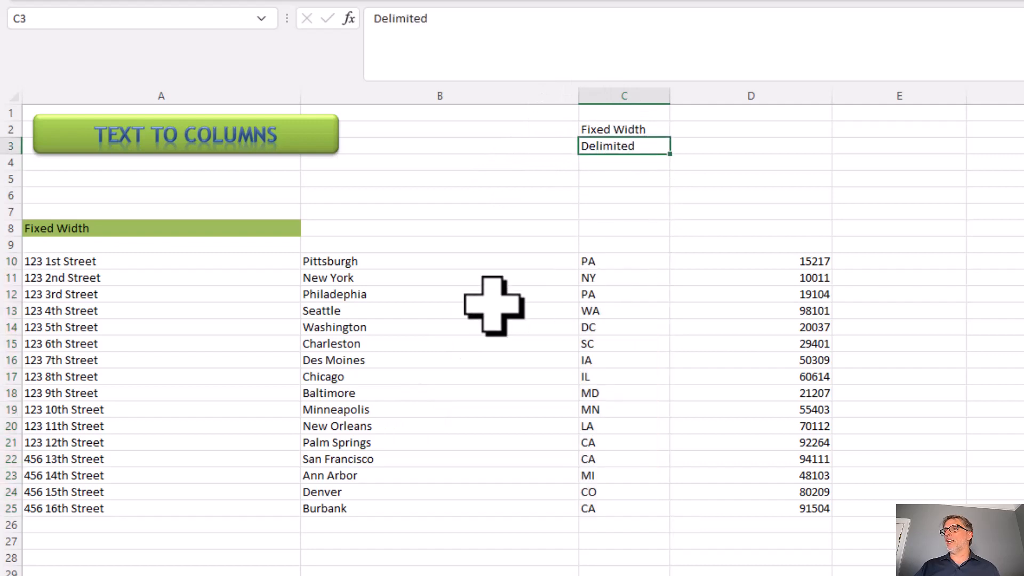
scroll(494, 305, down, 13)
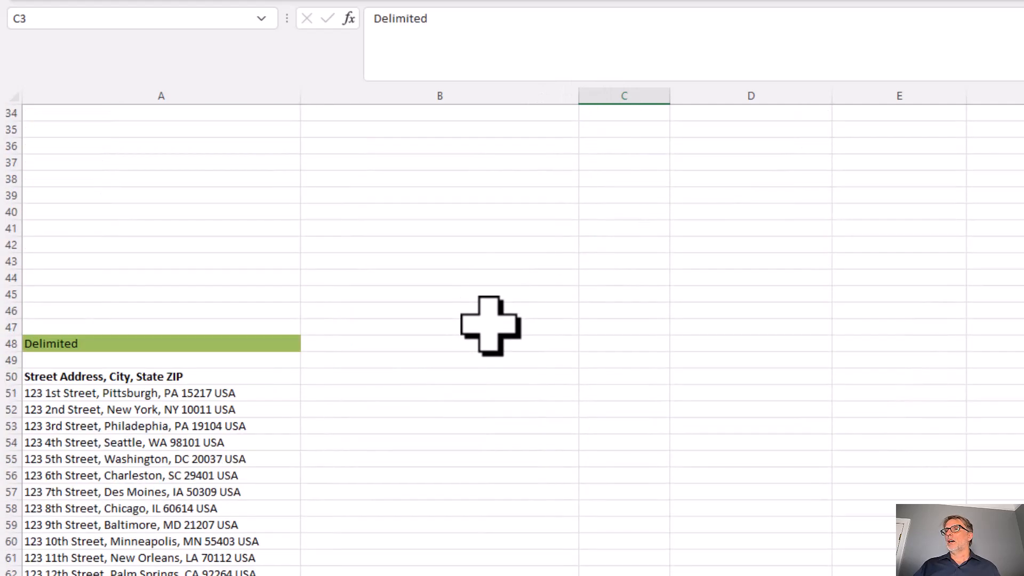
scroll(489, 325, down, 3)
scroll(448, 328, up, 1)
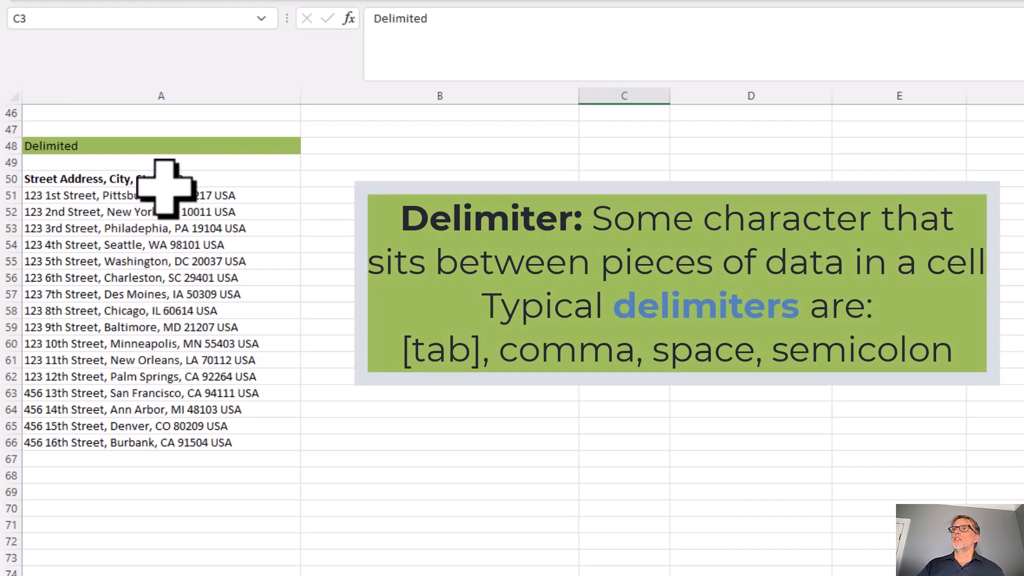
drag(166, 180, 154, 448)
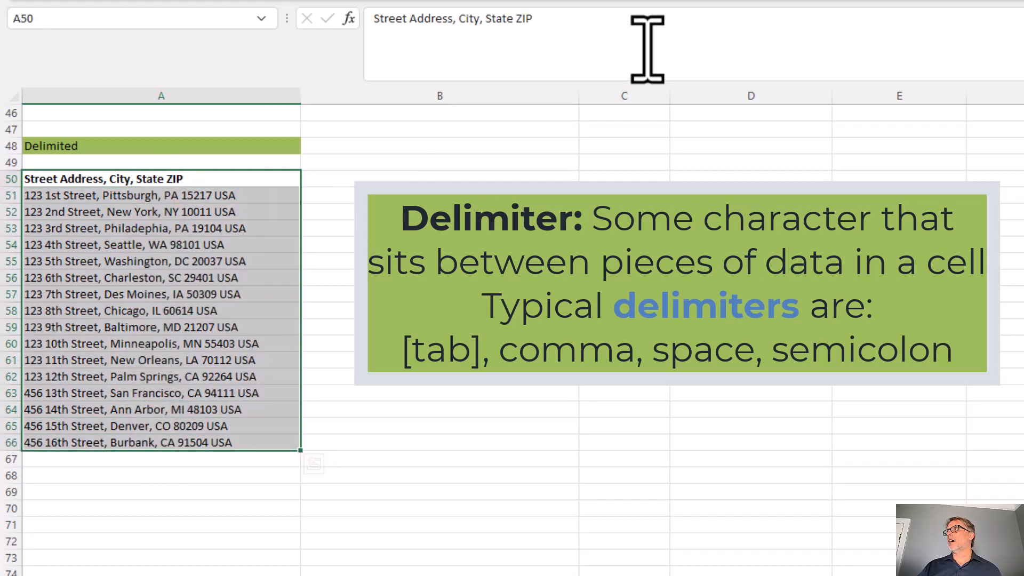
click(997, 0)
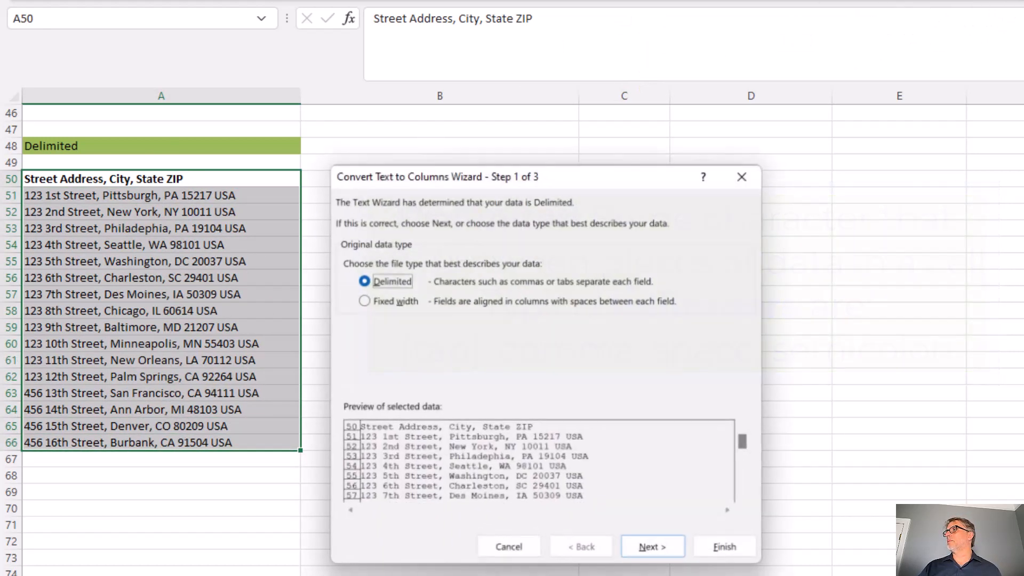
drag(563, 179, 561, 149)
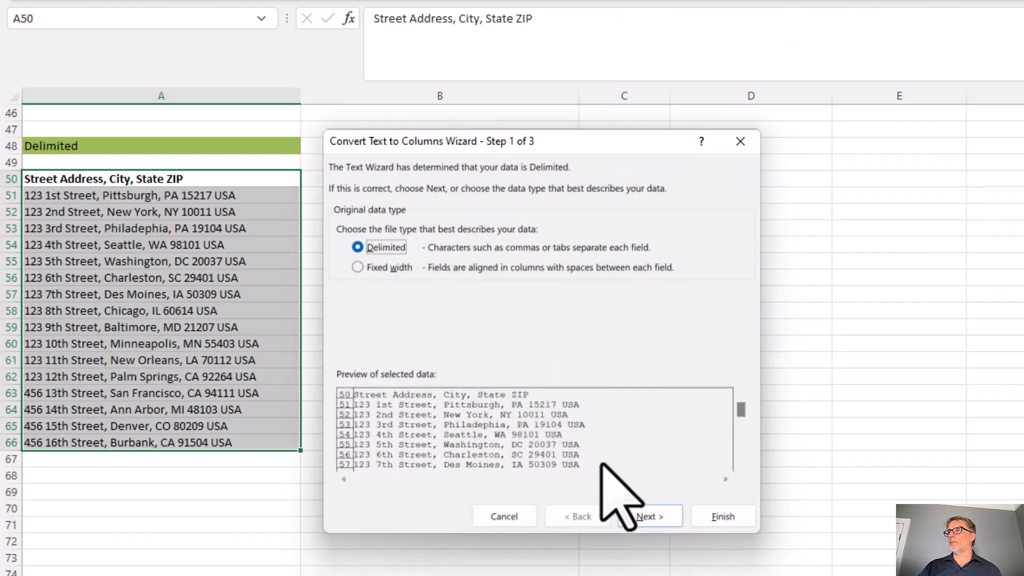
click(641, 516)
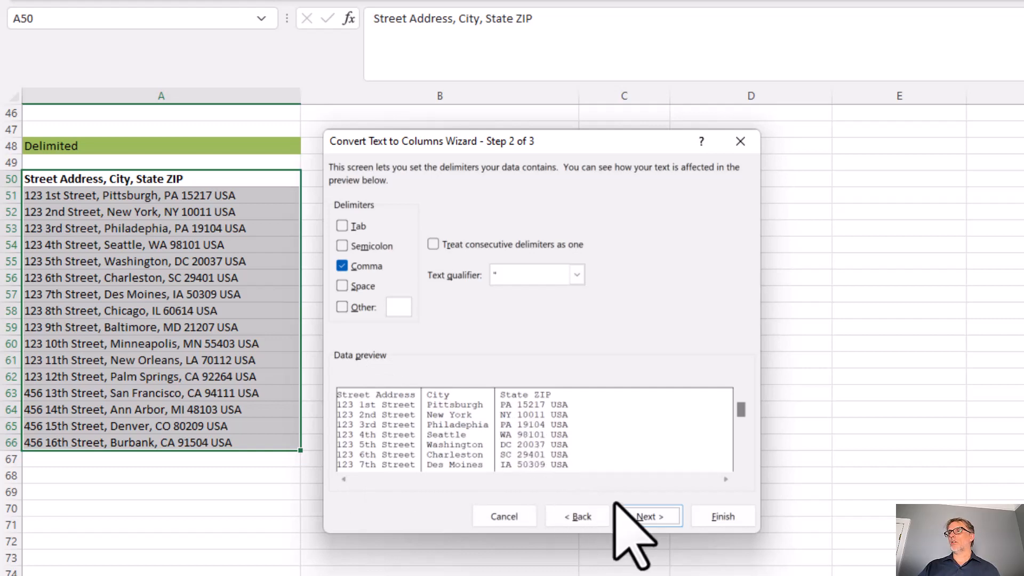
click(655, 520)
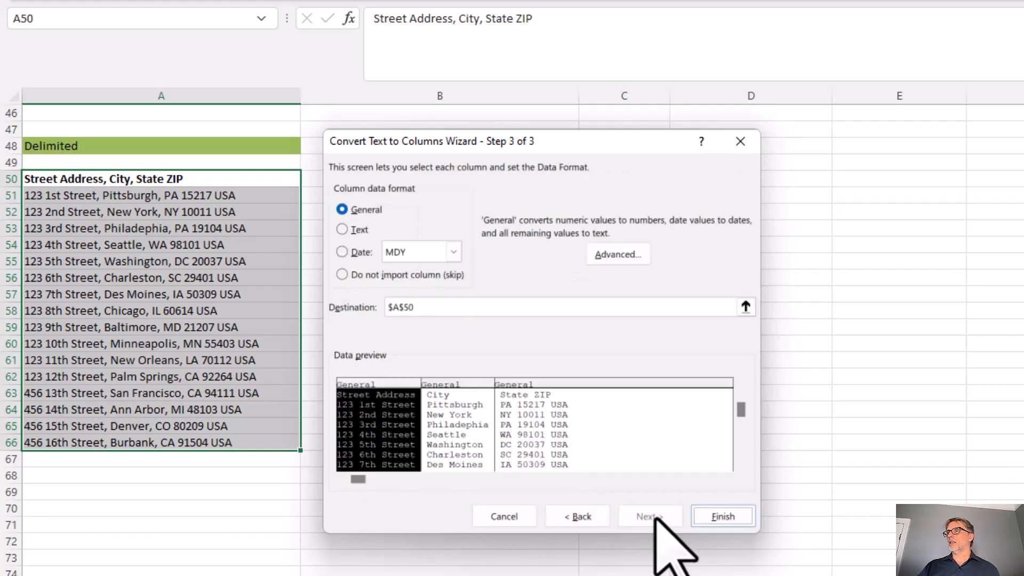
click(734, 523)
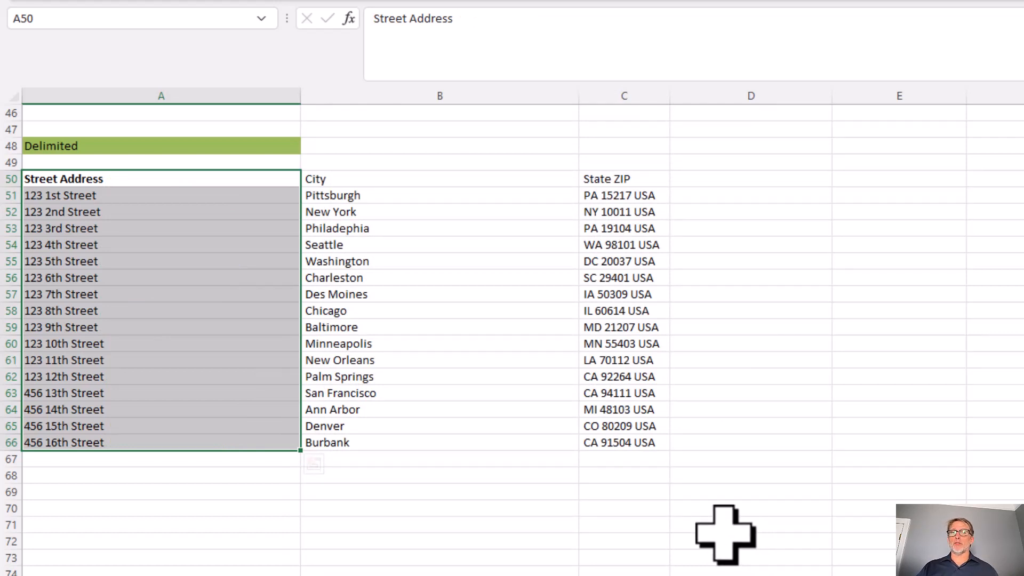
click(202, 182)
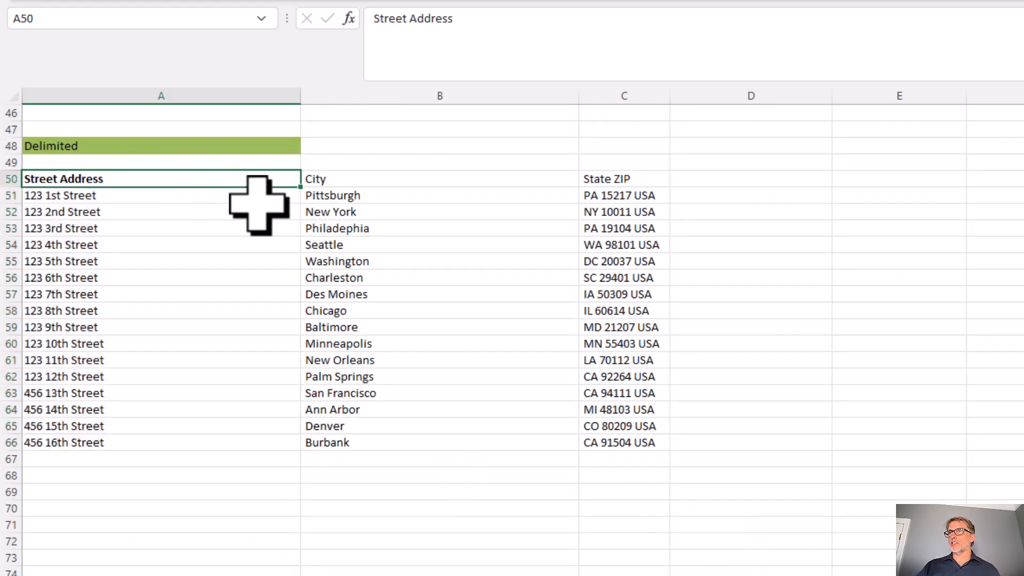
drag(338, 183, 336, 451)
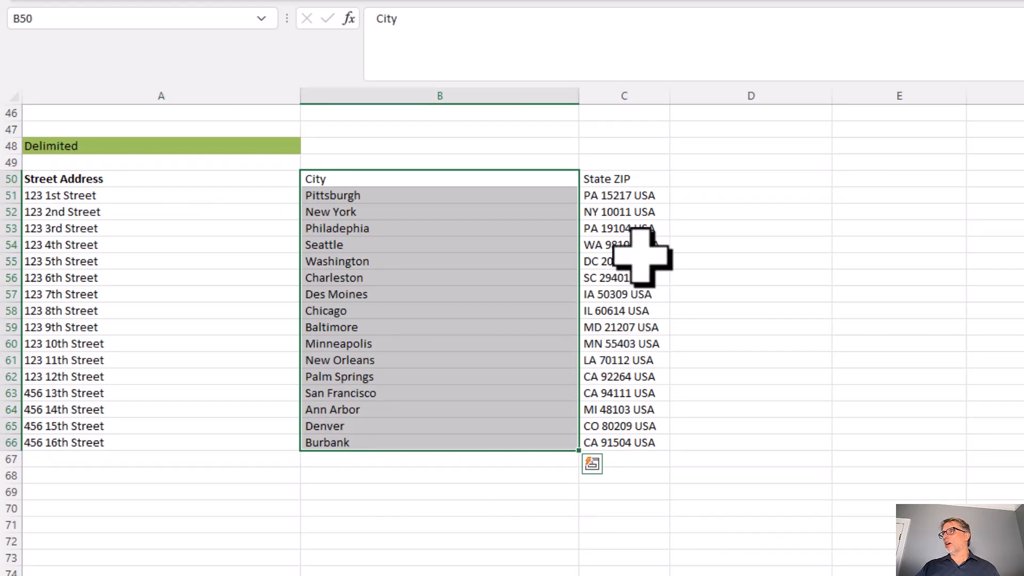
Start a delimited Text to Columns conversion of C50:C66, using Space as the only delimiter and treating consecutive delimiters as one
drag(640, 180, 637, 447)
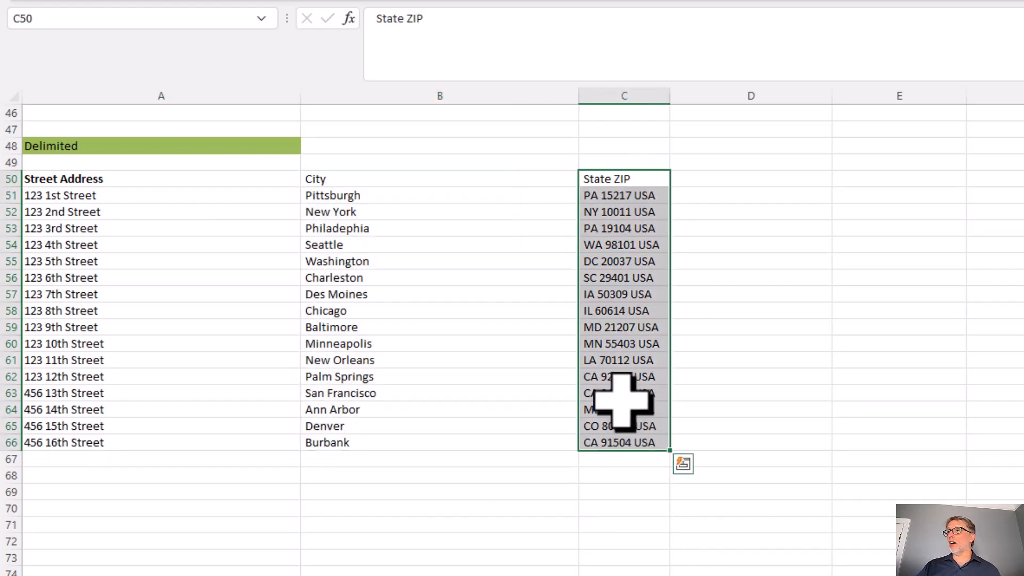
click(605, 264)
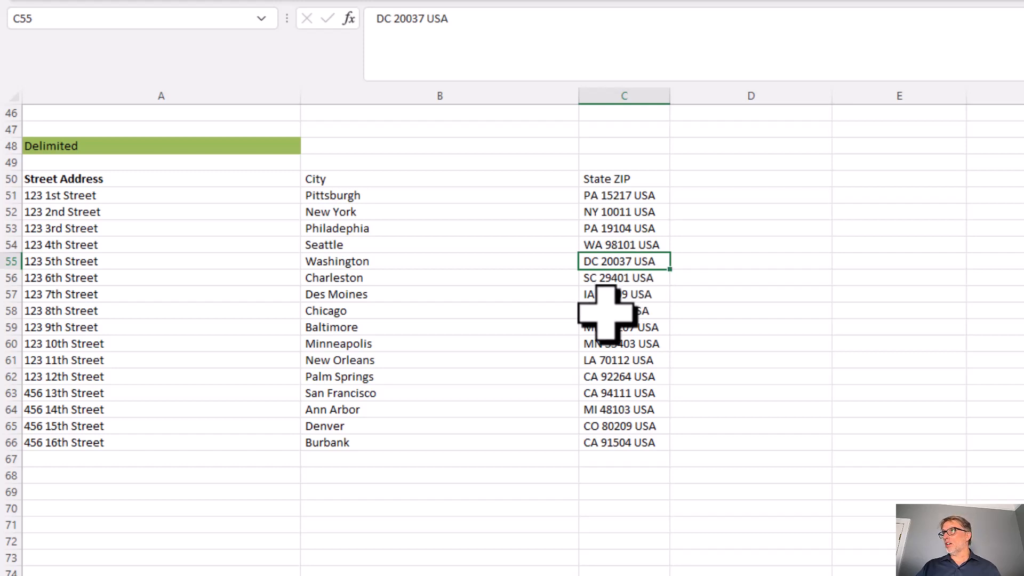
drag(617, 183, 598, 443)
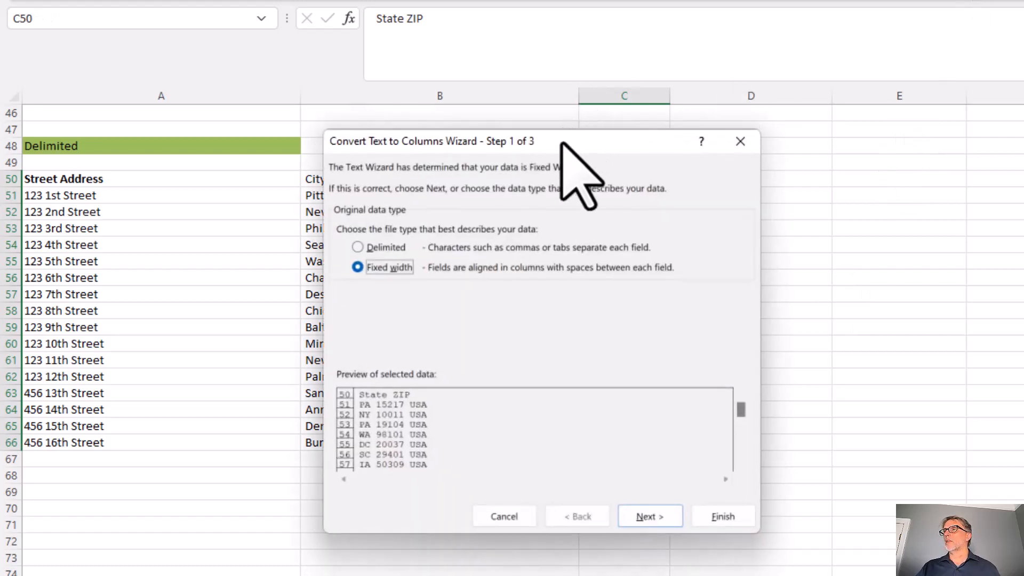
drag(561, 142, 340, 156)
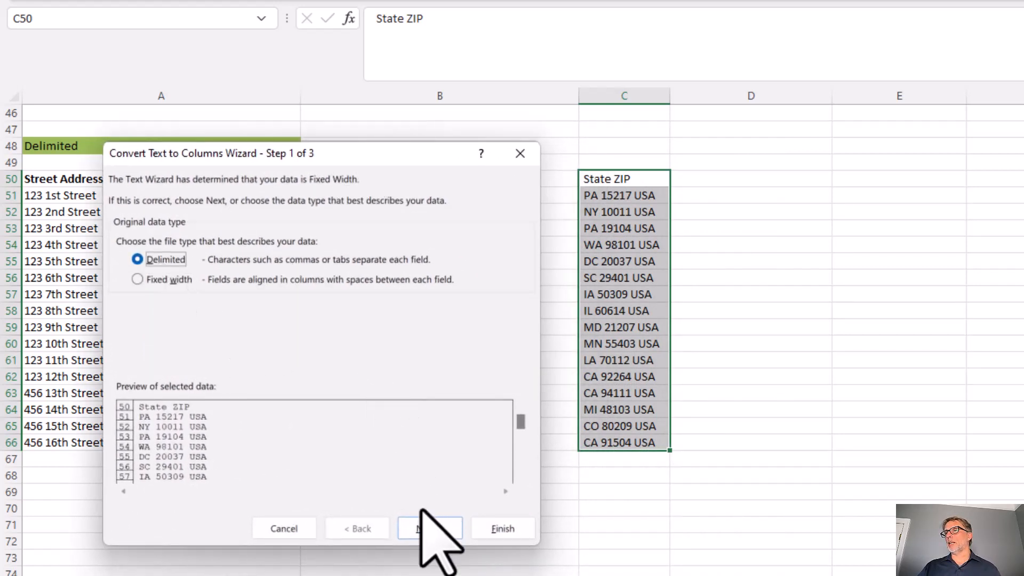
click(430, 529)
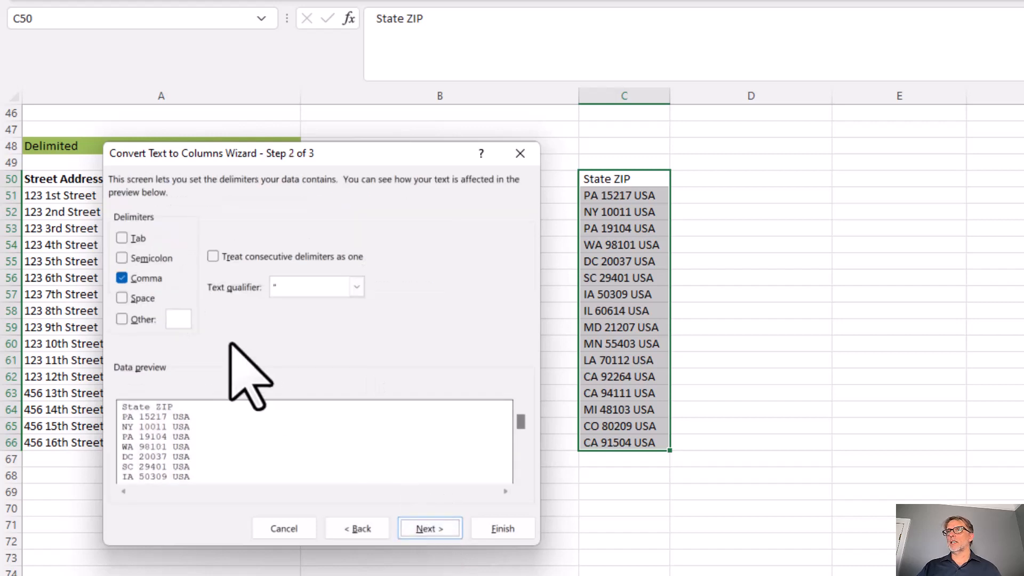
click(120, 301)
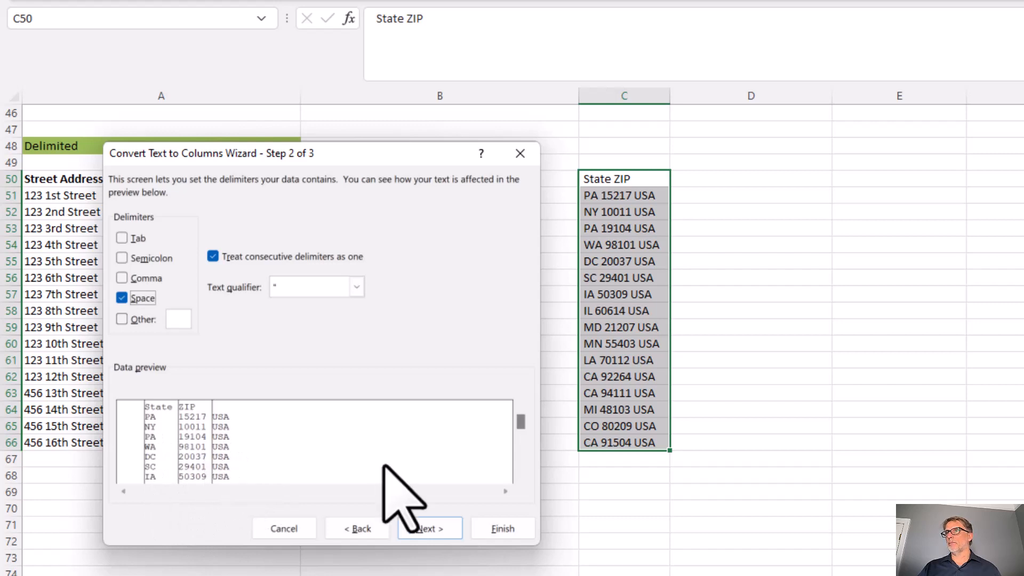
Skip the blank first column and the USA column, keep State and ZIP as General, and complete the split with destination C50
click(420, 529)
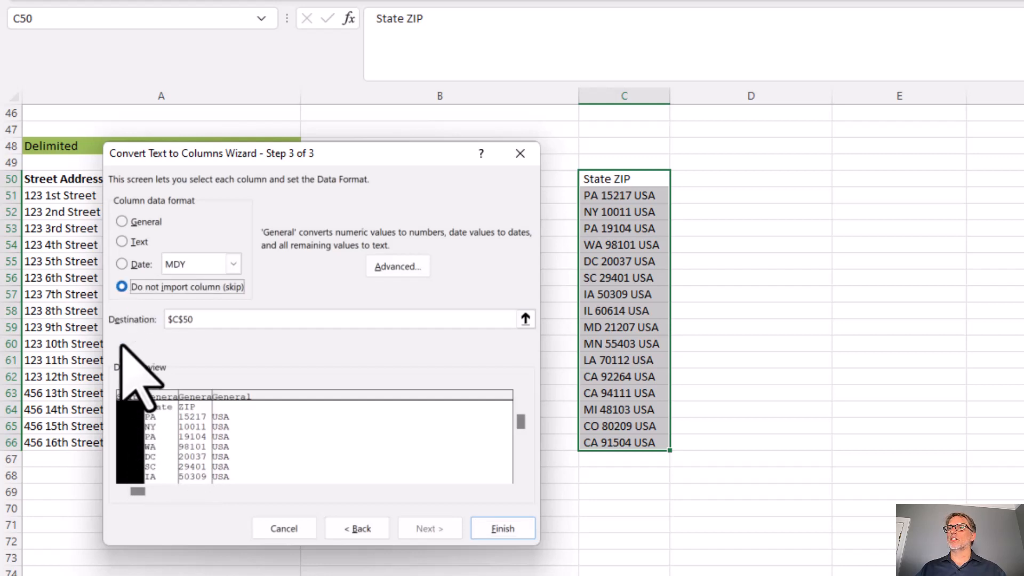
click(163, 408)
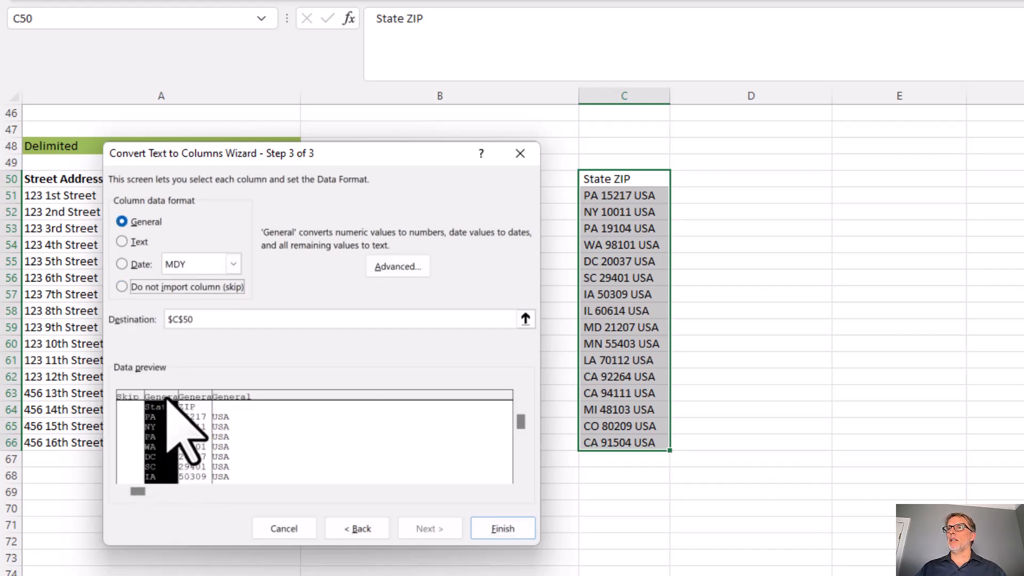
click(198, 408)
click(231, 400)
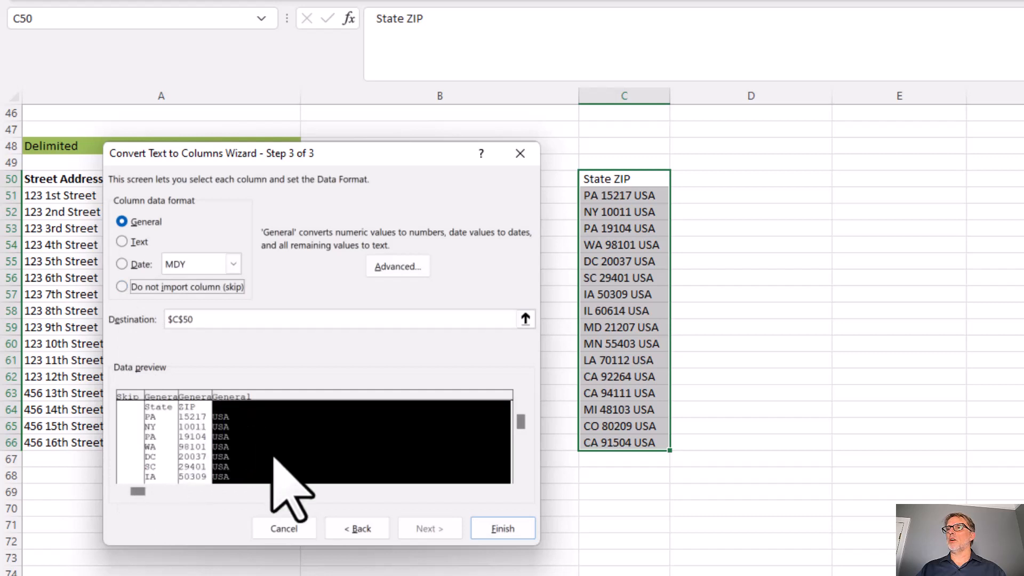
click(122, 287)
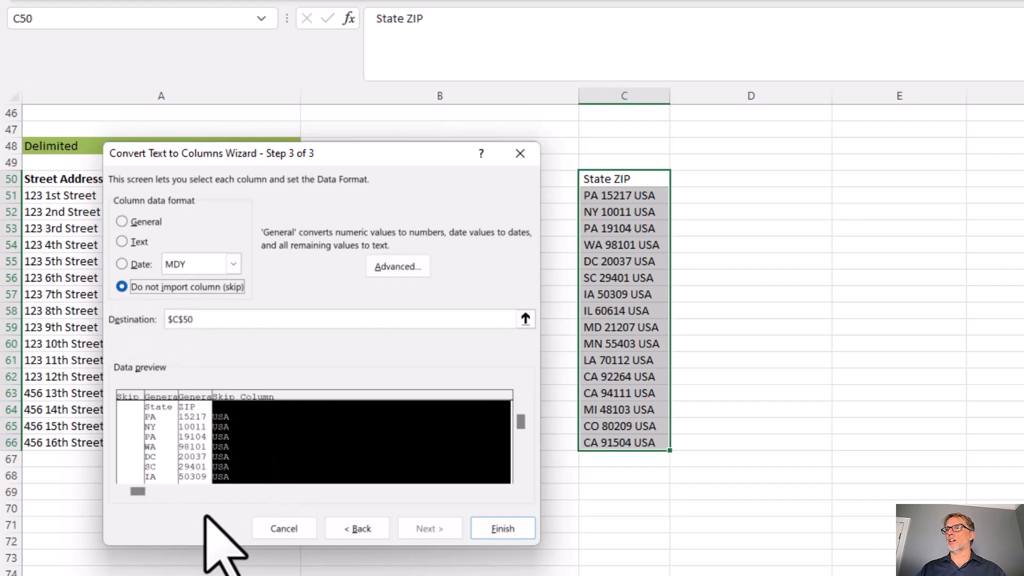
click(501, 529)
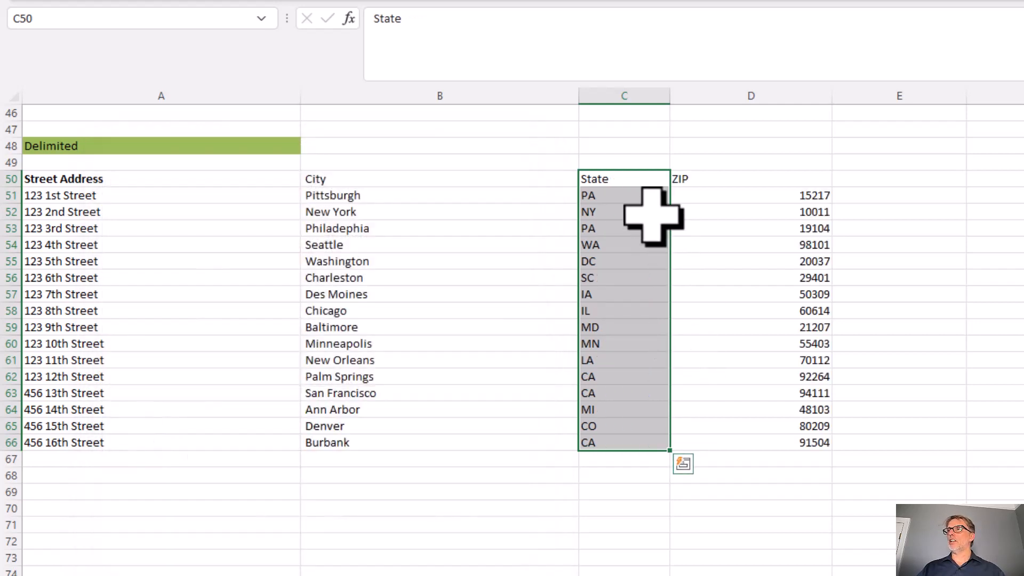
Review the separated states in C50:C66, the ZIP codes in D51:D66 and the first street address
drag(640, 178, 624, 446)
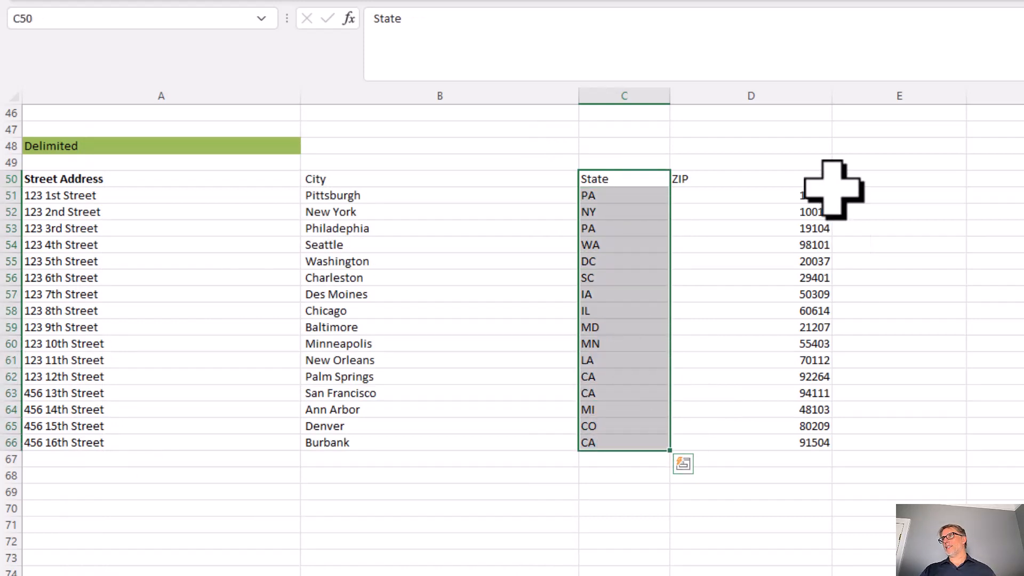
drag(789, 196, 770, 447)
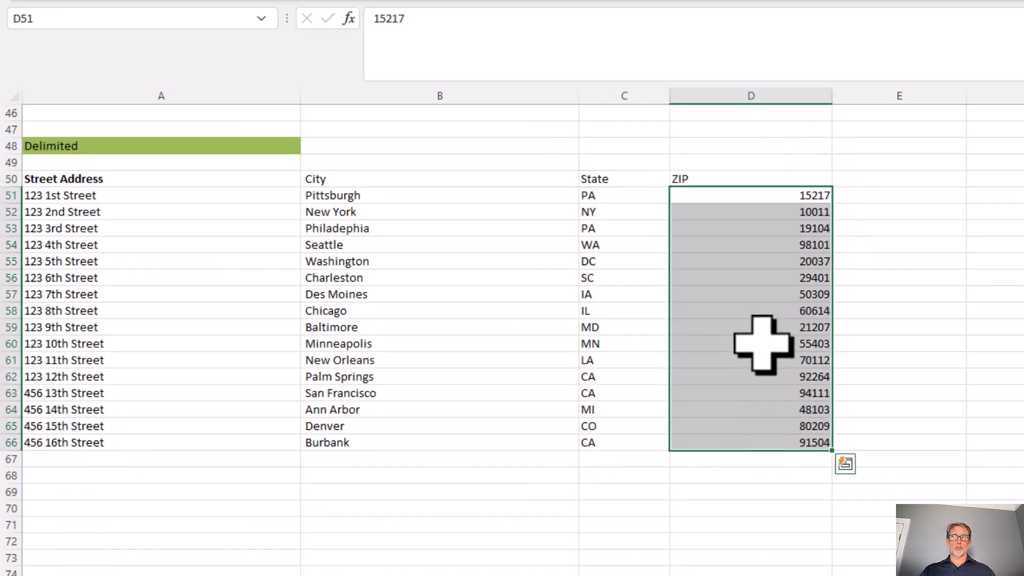
click(208, 197)
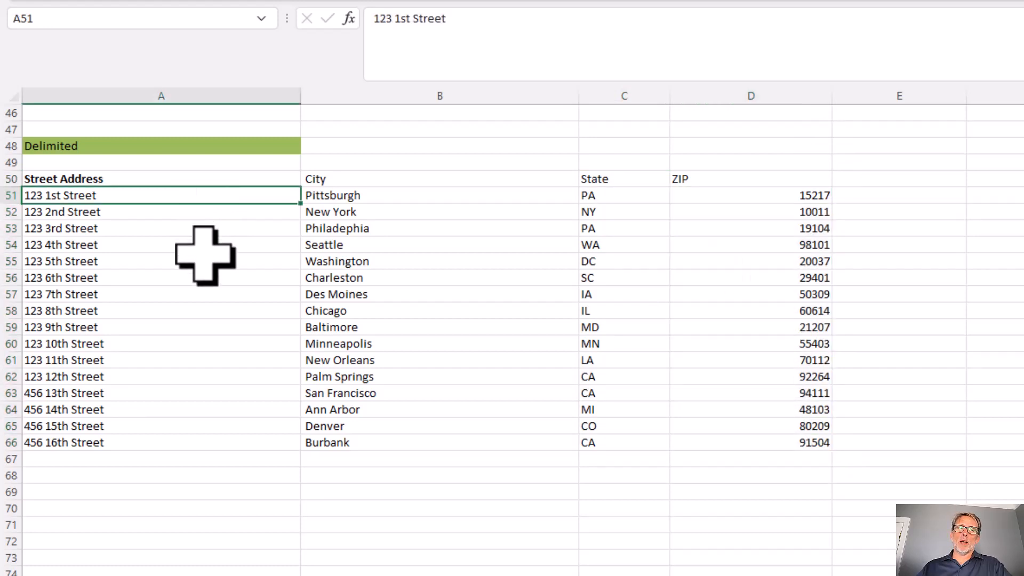